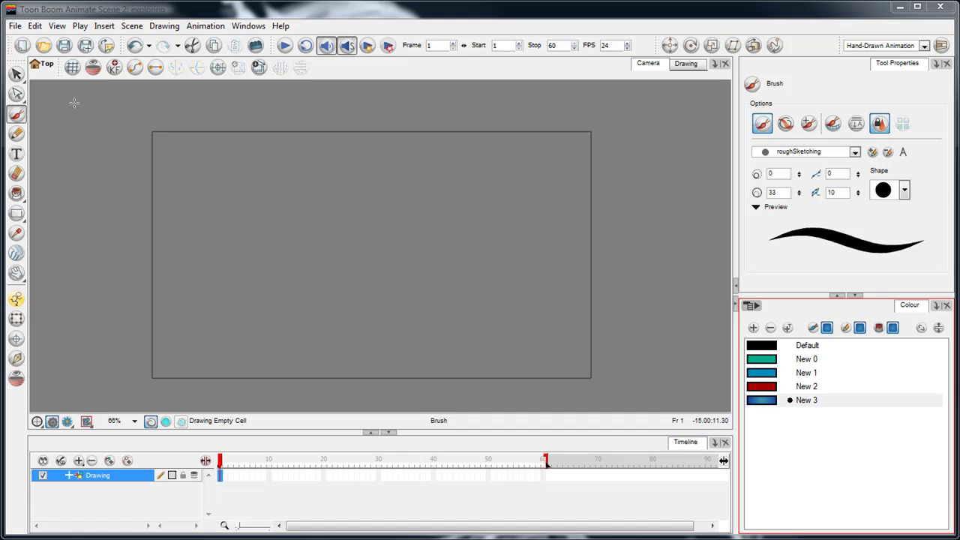
Paint a short test brush stroke on the stage, then undo it
left_click(16, 74)
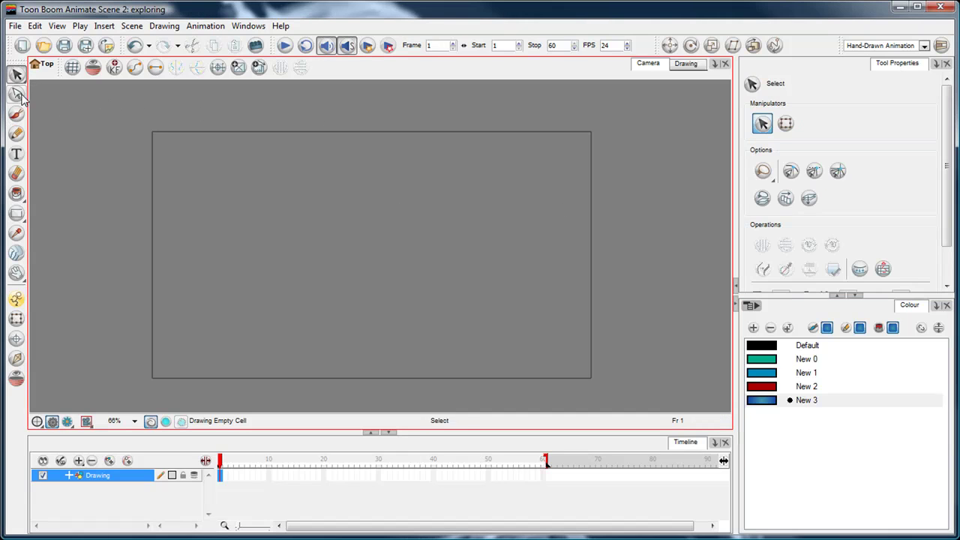
left_click_drag(16, 94, 118, 139)
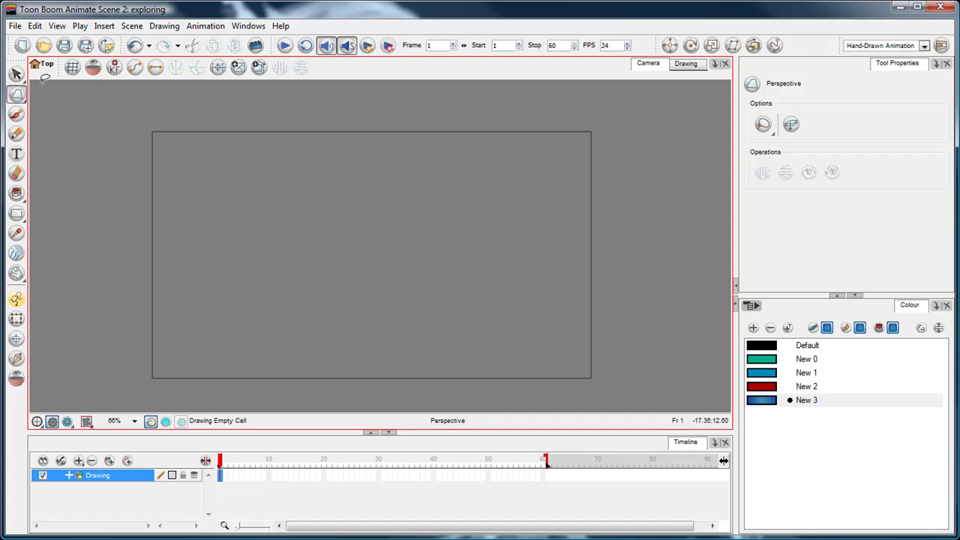
left_click(16, 114)
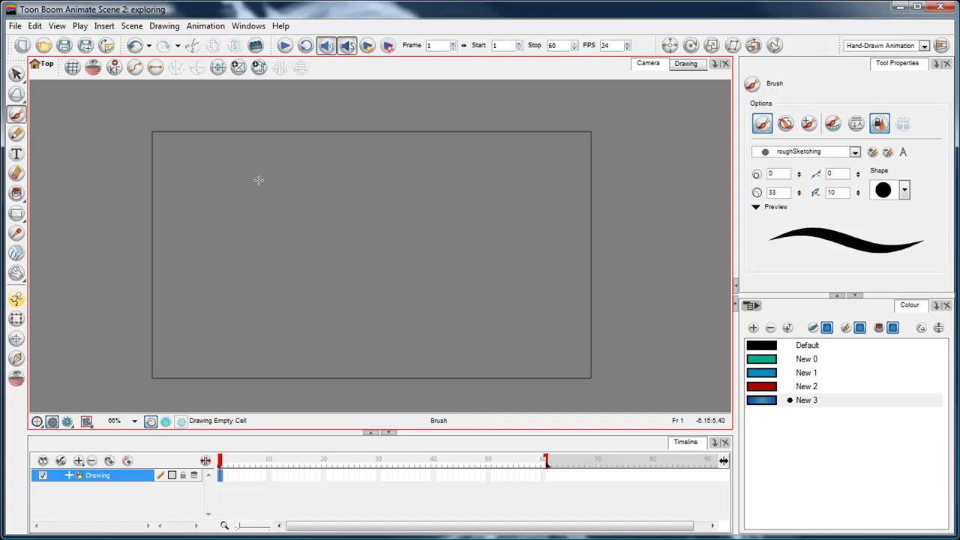
left_click_drag(261, 179, 293, 179)
left_click_drag(454, 181, 455, 180)
key("ctrl+z")
key("ctrl+z")
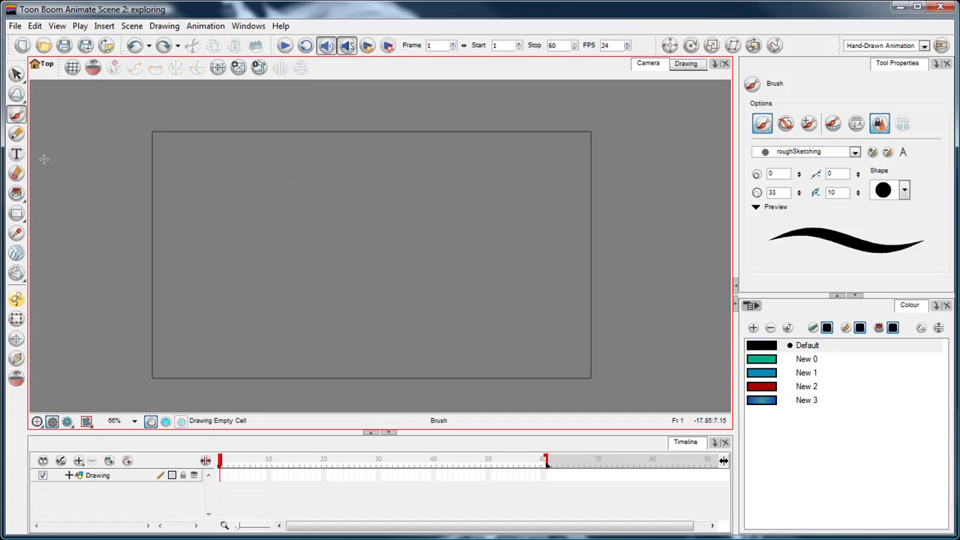
Draw a large square near the stage centre and fill it solid black
left_click(16, 213)
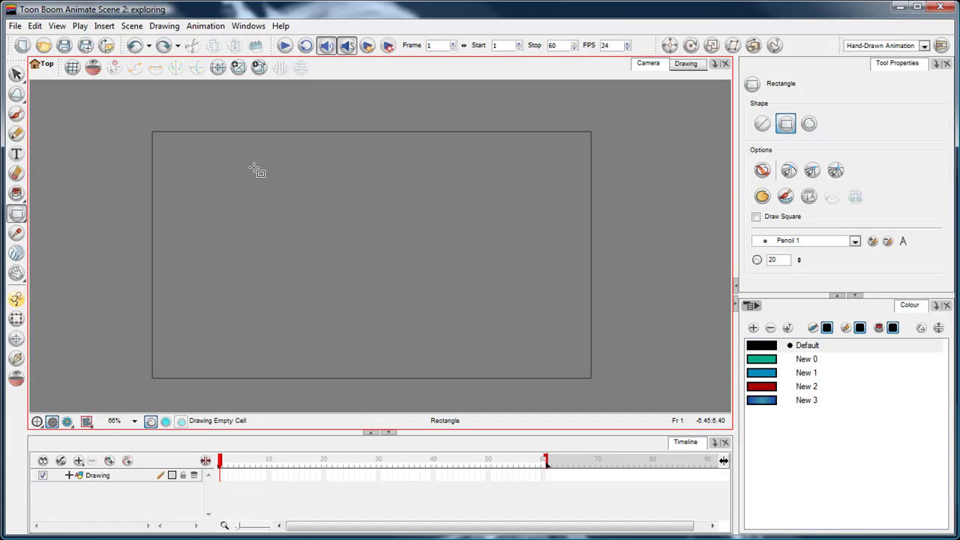
left_click_drag(255, 168, 435, 346)
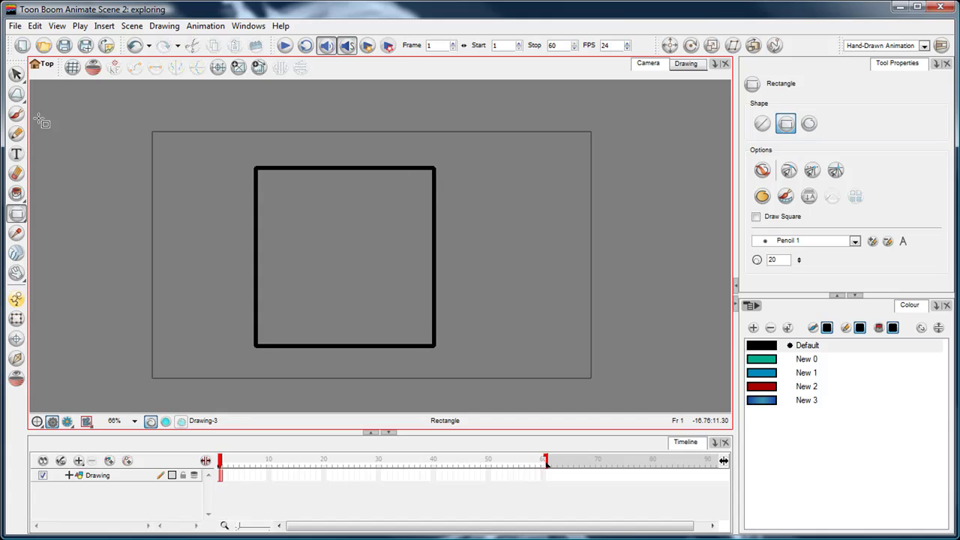
left_click(277, 271)
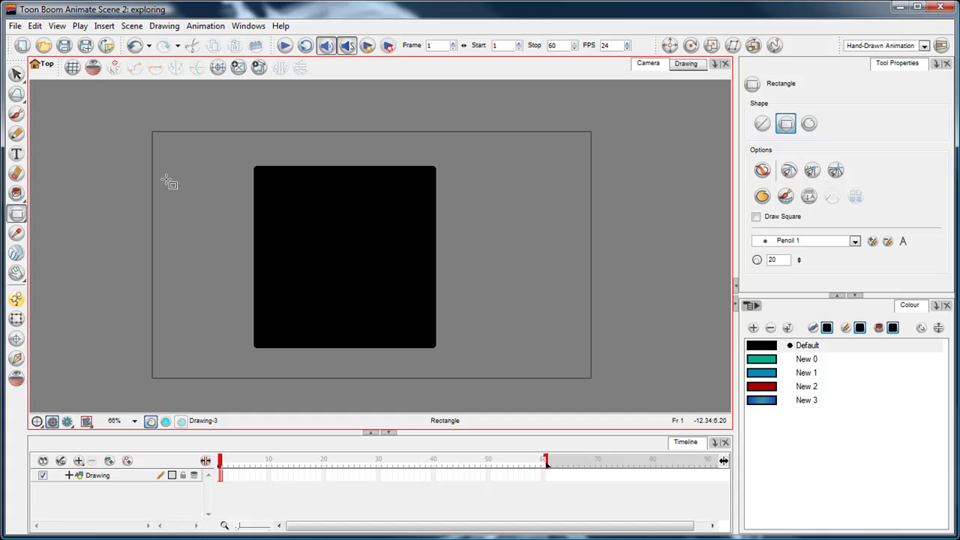
key("alt+e")
key("alt+0")
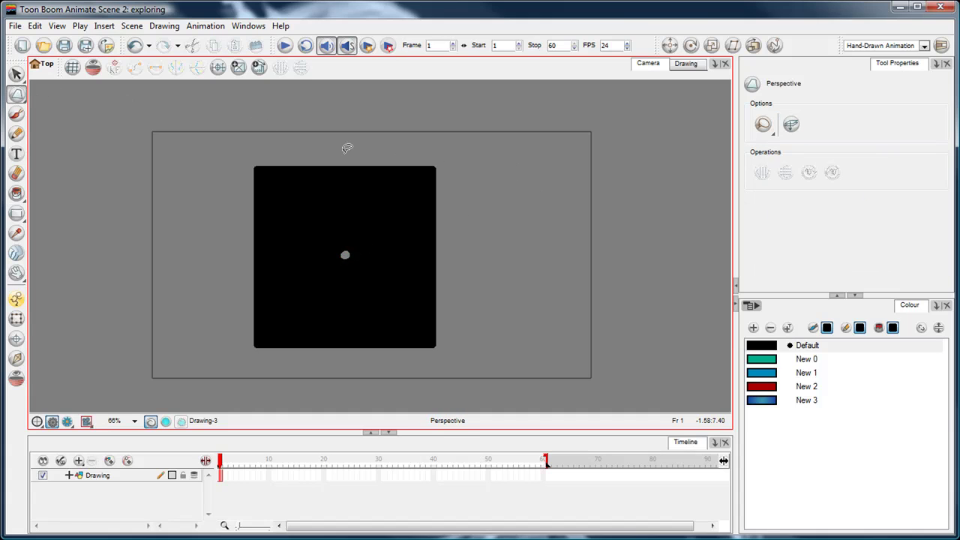
With the Perspective tool, pull the square's top corners inward and its top edge down
mouse_move(339, 139)
left_mouse_down()
mouse_move(487, 298)
mouse_move(337, 136)
left_mouse_up()
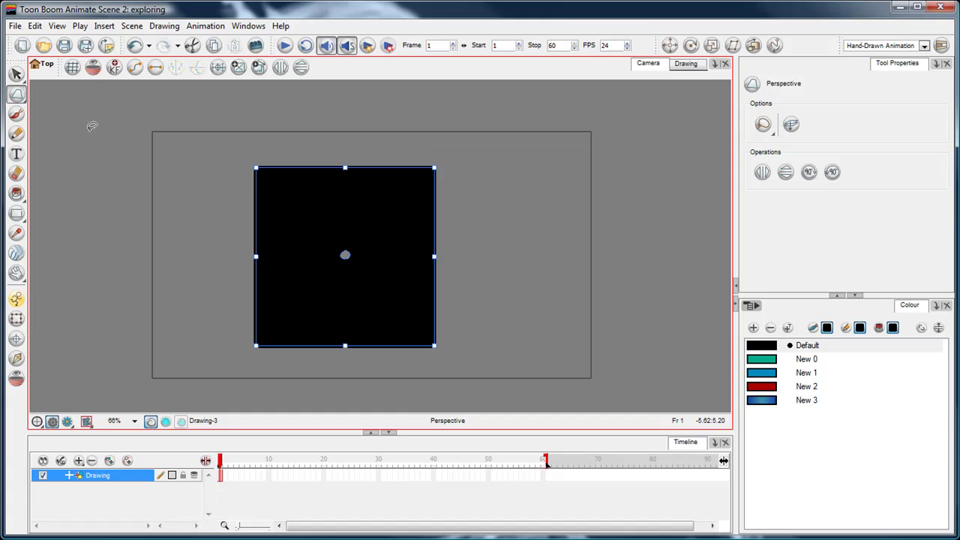
left_click(16, 94)
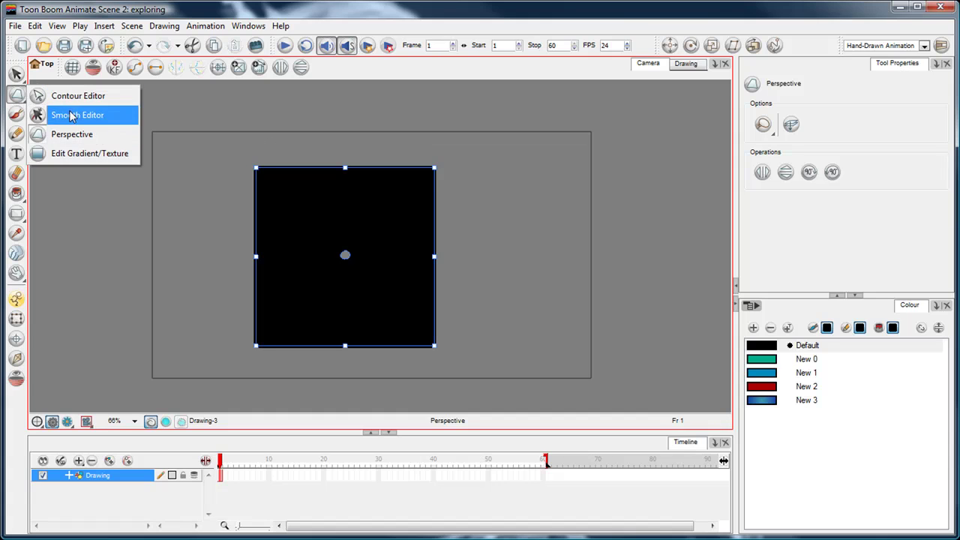
left_click(71, 134)
mouse_move(375, 126)
left_mouse_down()
mouse_move(420, 378)
mouse_move(465, 150)
left_mouse_up()
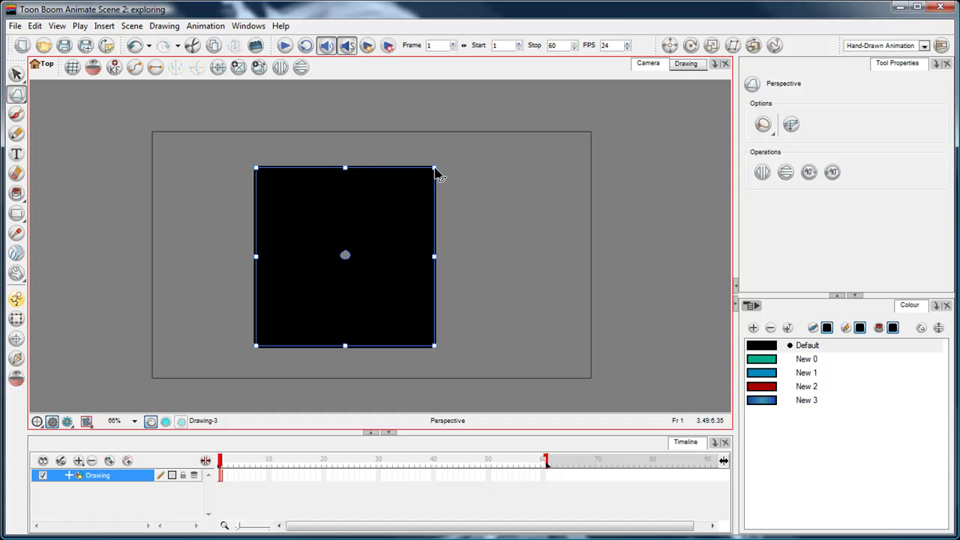
left_click_drag(434, 167, 392, 225)
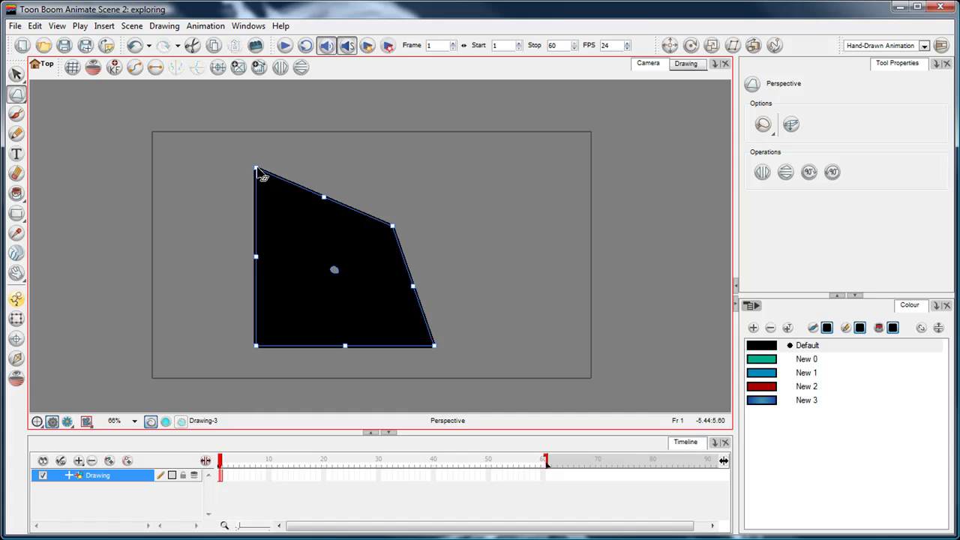
left_click_drag(257, 169, 309, 225)
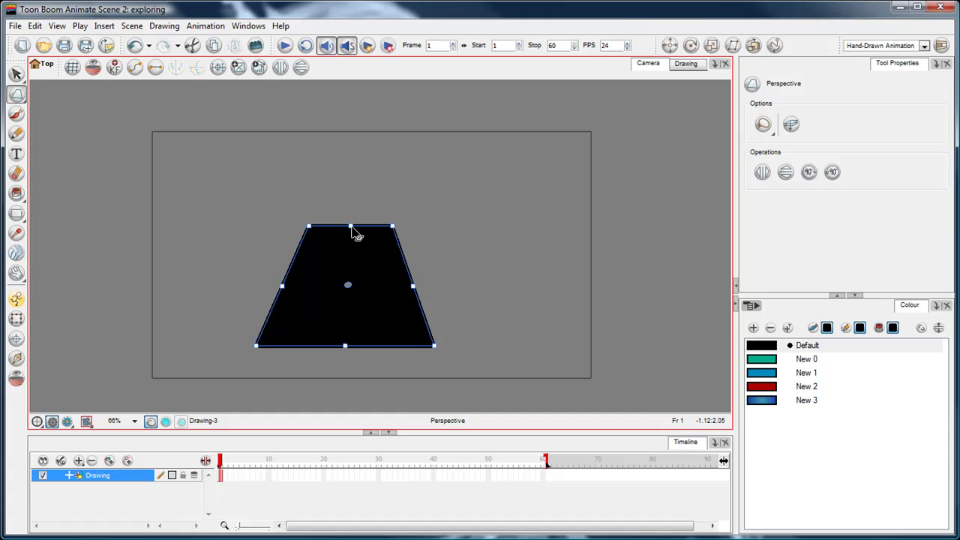
left_click_drag(350, 225, 350, 289)
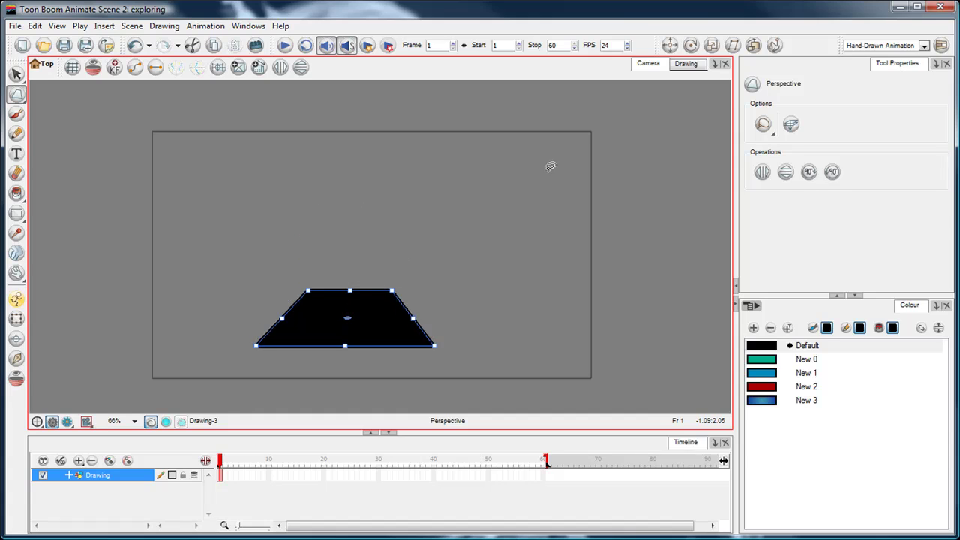
left_click(282, 209)
left_click(16, 133)
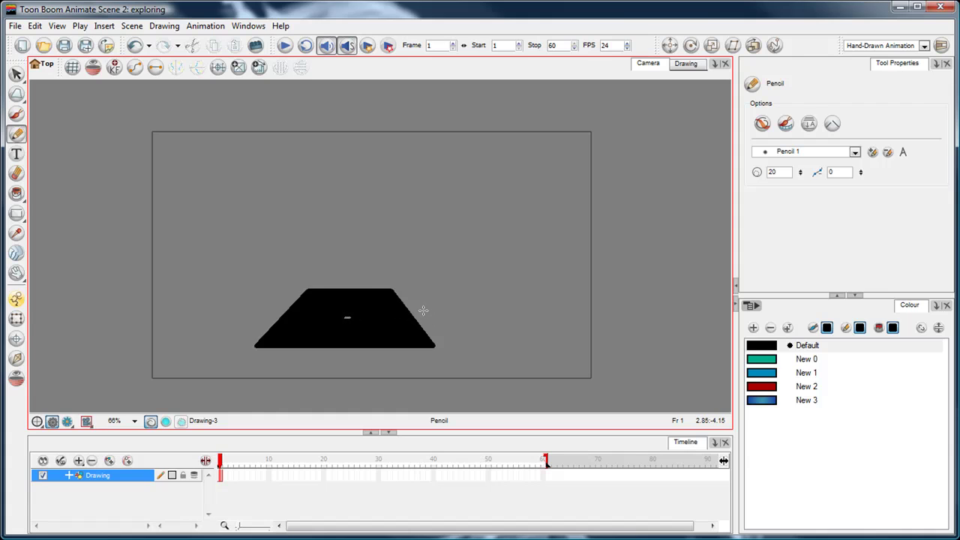
left_click_drag(459, 309, 422, 308)
mouse_move(226, 304)
left_mouse_down()
mouse_move(286, 306)
mouse_move(262, 315)
left_mouse_up()
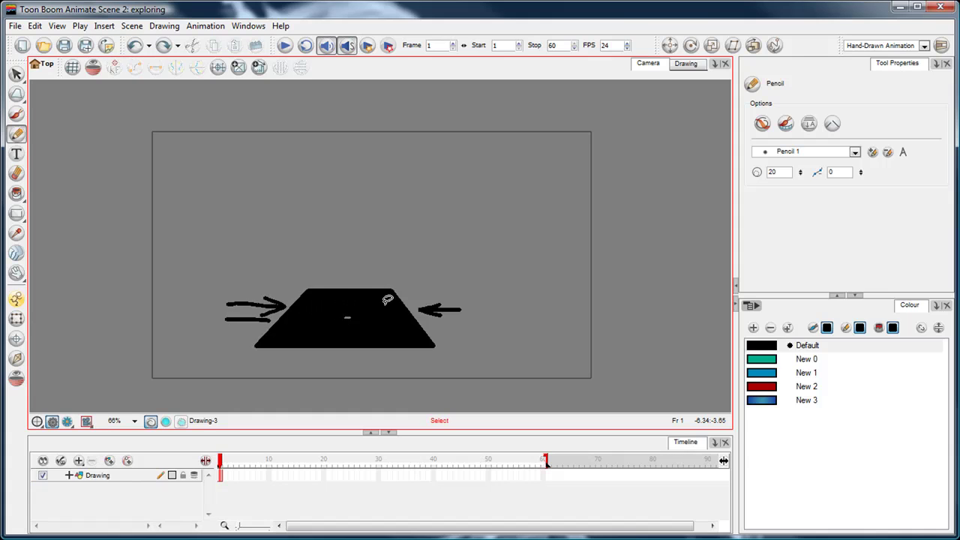
key("ctrl+z")
key("ctrl+z")
key("ctrl+z")
key("ctrl+z")
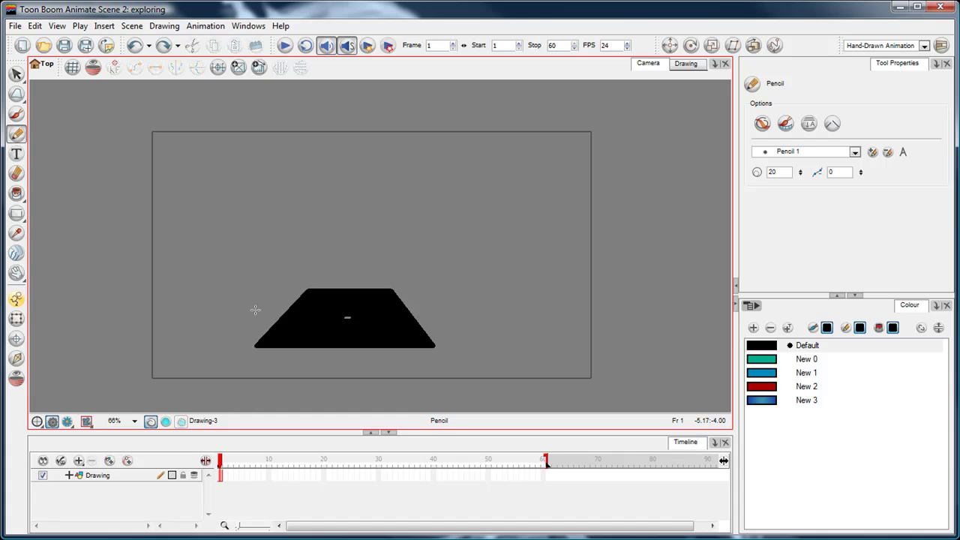
left_click_drag(207, 311, 536, 321)
key("ctrl+z")
left_click_drag(17, 213, 60, 213)
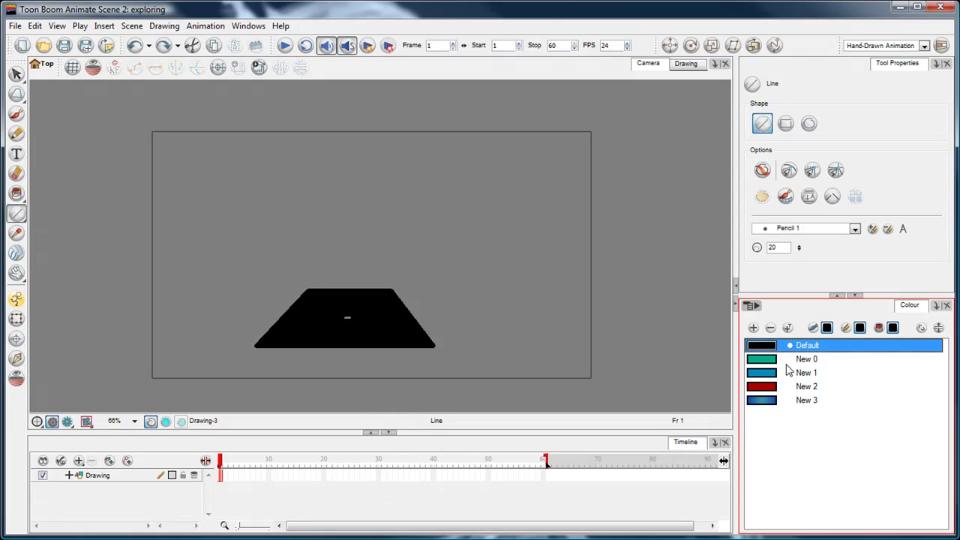
Draw a long New 0 green line across the trapezoid and nudge it up twice
left_click(806, 359)
mouse_move(203, 313)
left_mouse_down()
mouse_move(518, 322)
mouse_move(516, 312)
mouse_move(502, 313)
mouse_move(503, 340)
left_mouse_up()
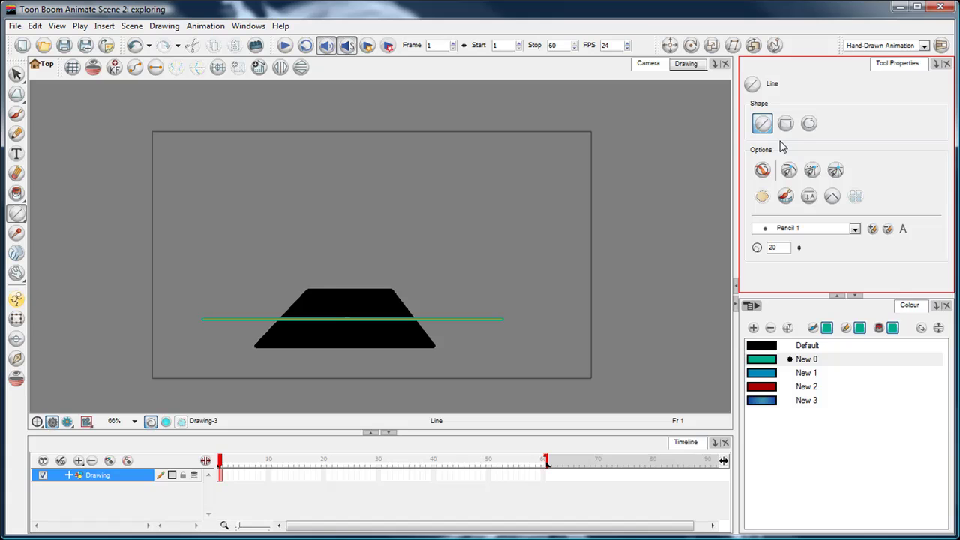
key("alt+s")
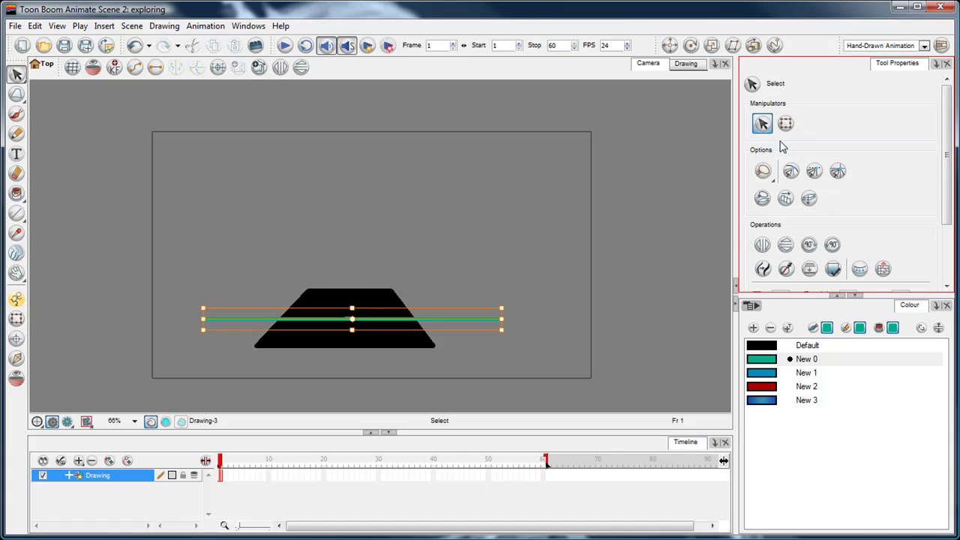
key("Up")
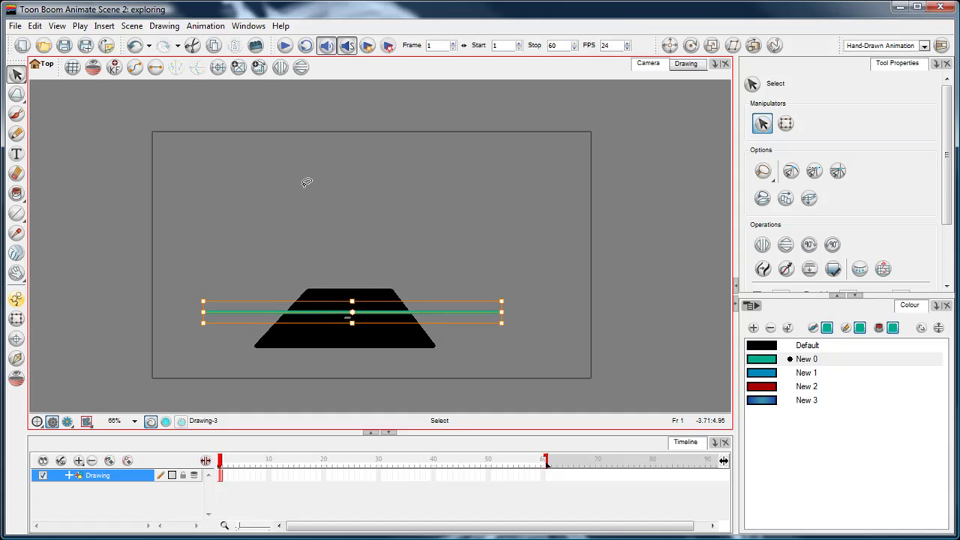
key("Up")
left_click(327, 225)
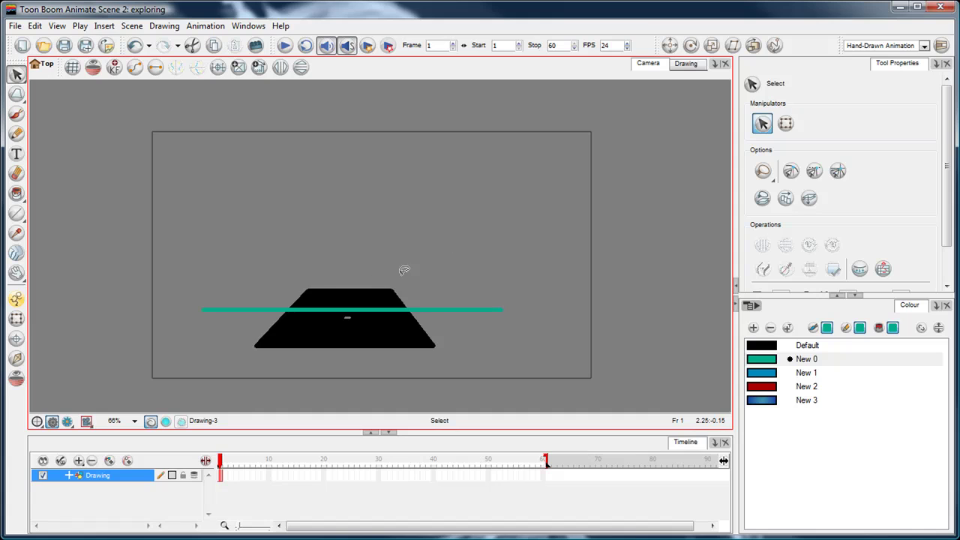
key("ctrl+a")
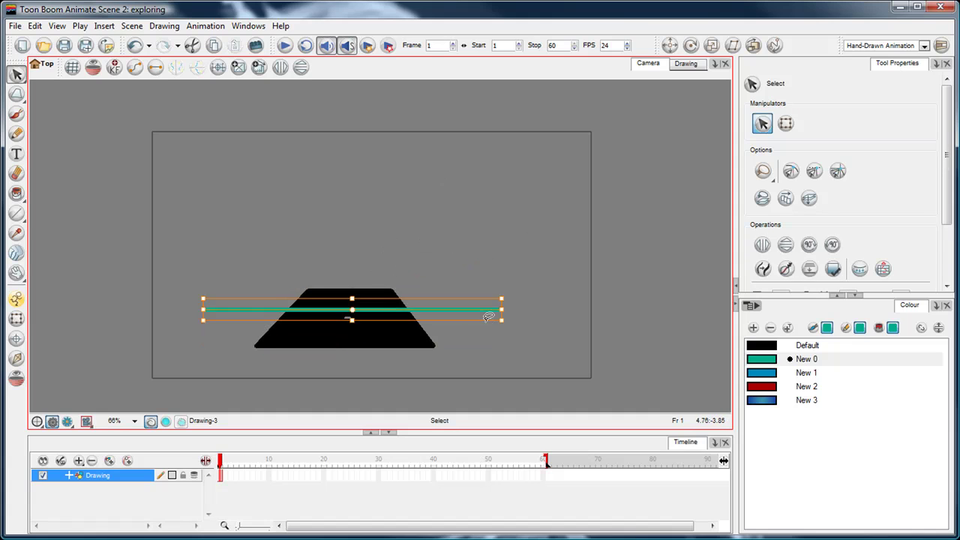
Remove the green line and move the black trapezoid up and to the right
left_click(380, 261)
key("ctrl+a")
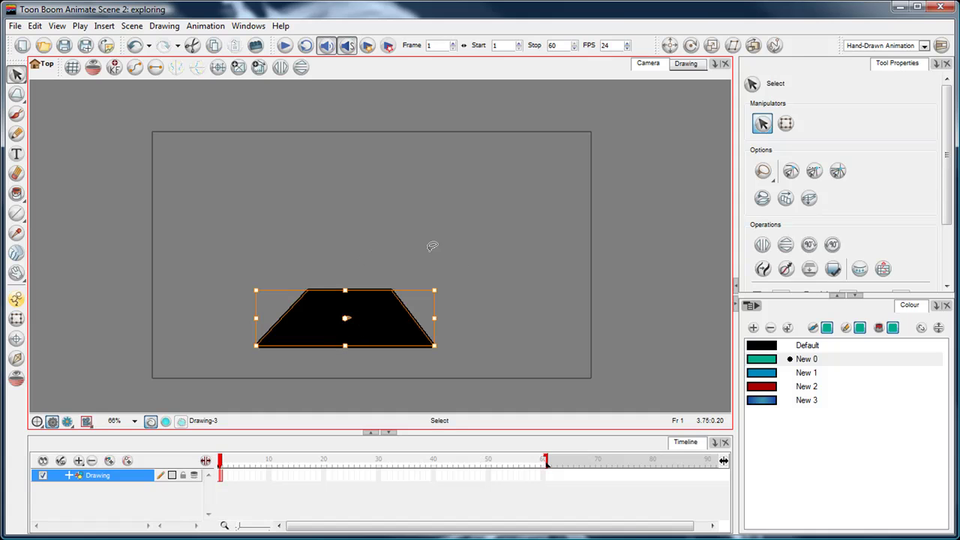
mouse_move(410, 255)
left_mouse_down()
mouse_move(429, 365)
mouse_move(427, 356)
left_mouse_up()
left_click_drag(435, 287, 445, 238)
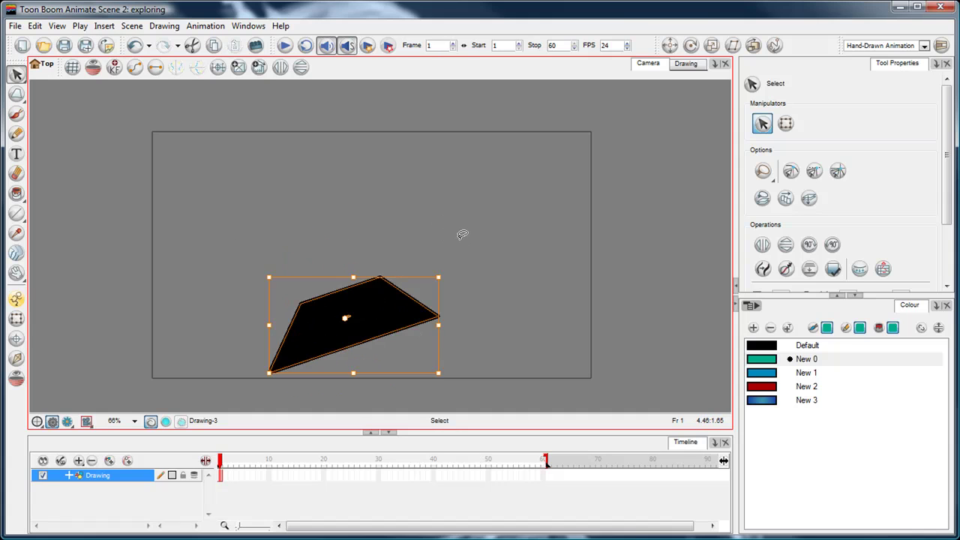
key("ctrl+z")
left_click_drag(17, 75, 72, 75)
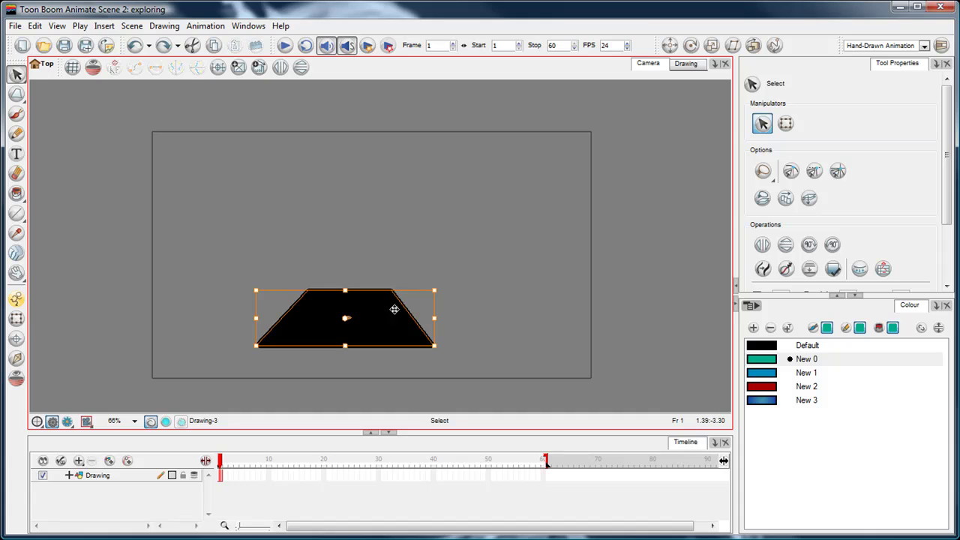
left_click_drag(384, 312, 404, 278)
left_click(453, 232)
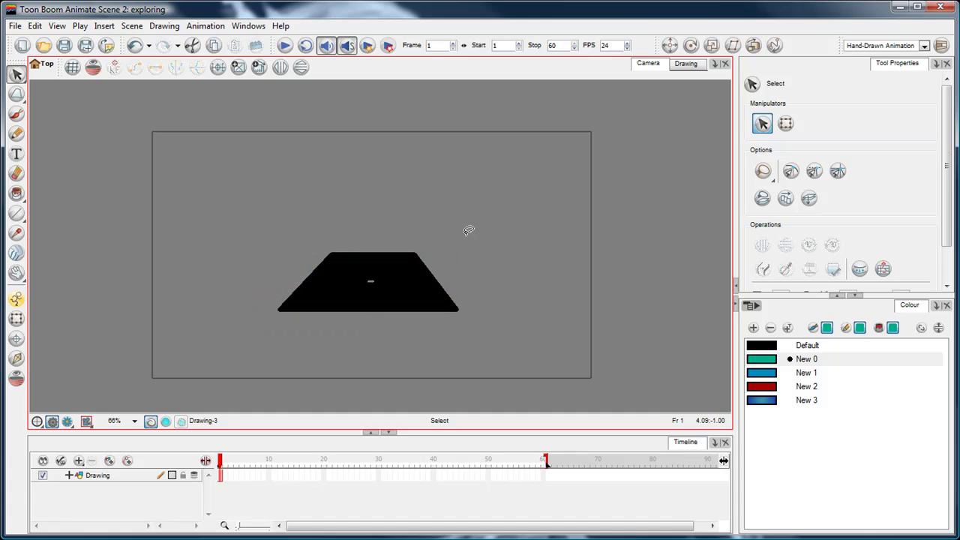
Stretch the trapezoid taller, narrow it from the right, and rotate it around its centre
left_click(384, 285)
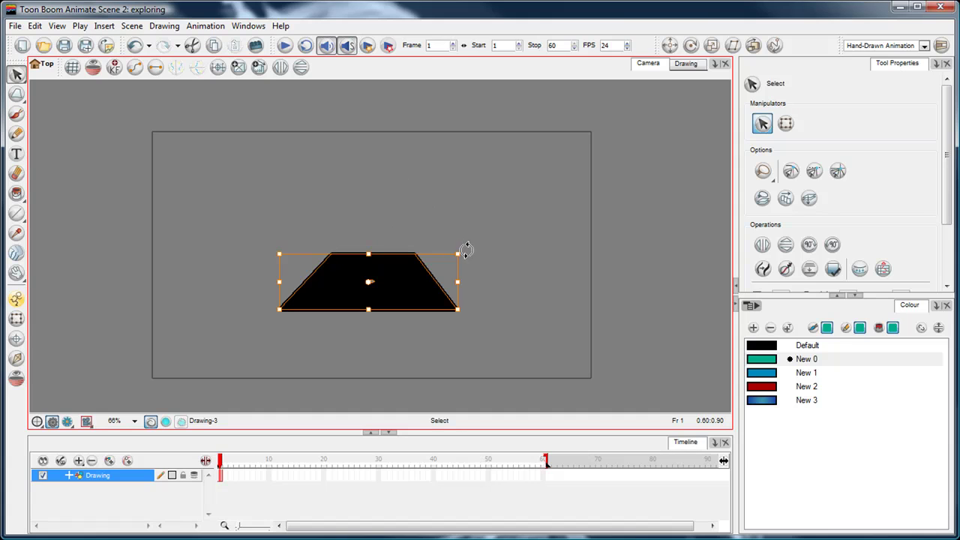
left_click_drag(368, 253, 369, 217)
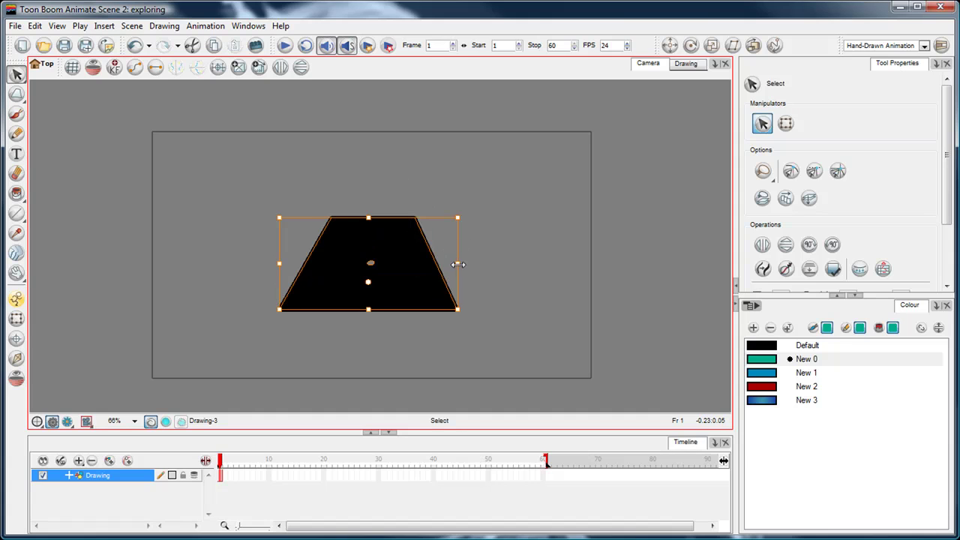
left_click_drag(458, 263, 432, 263)
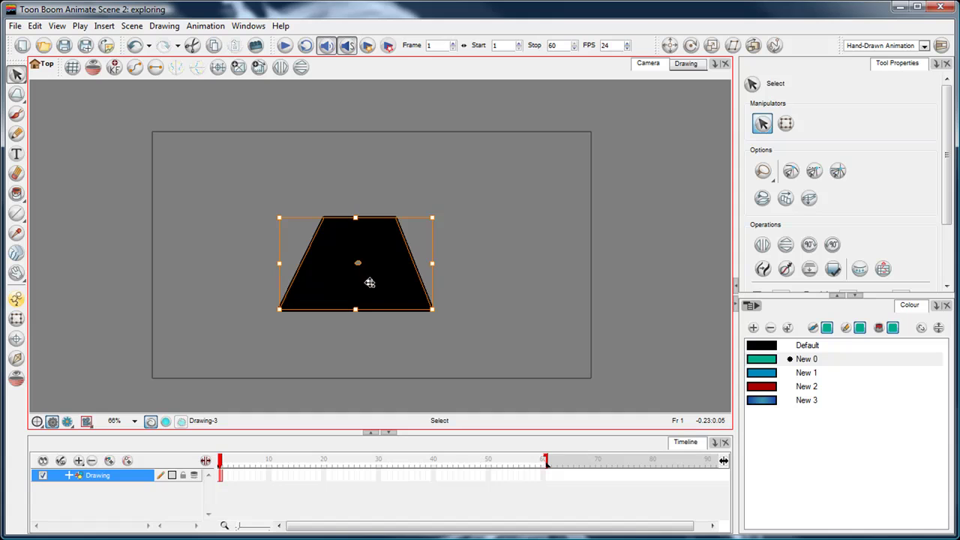
left_click(358, 262)
left_click(628, 210)
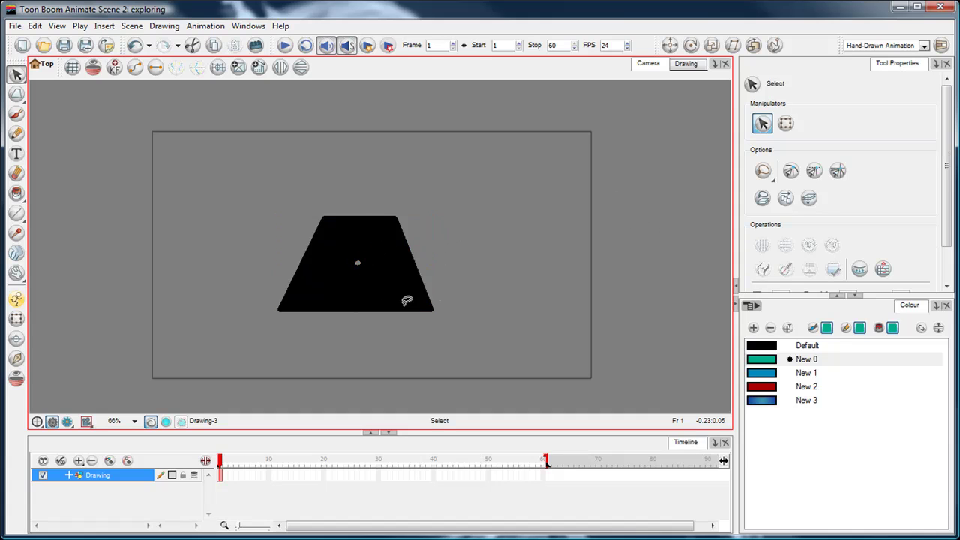
mouse_move(486, 200)
left_mouse_down()
mouse_move(469, 325)
mouse_move(491, 195)
left_mouse_up()
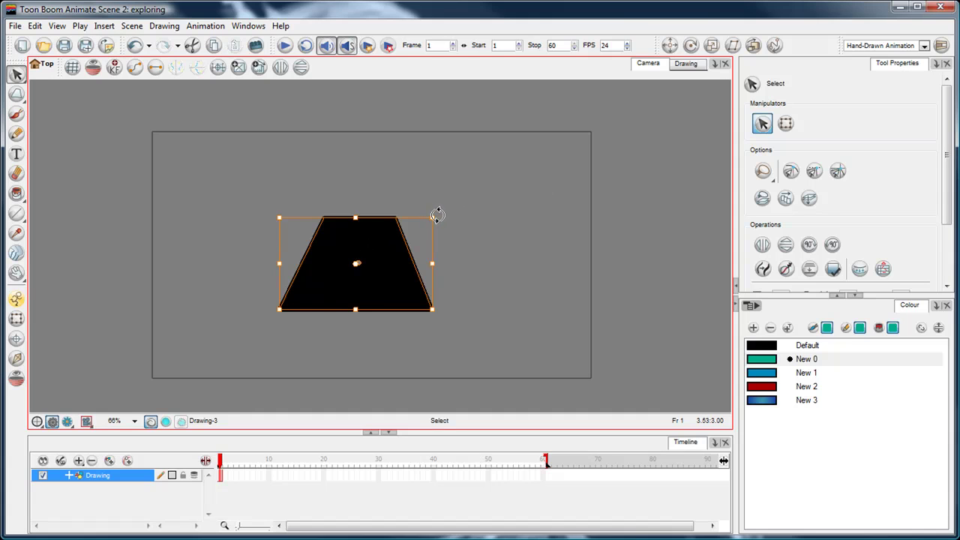
left_click_drag(436, 213, 423, 298)
left_click(618, 235)
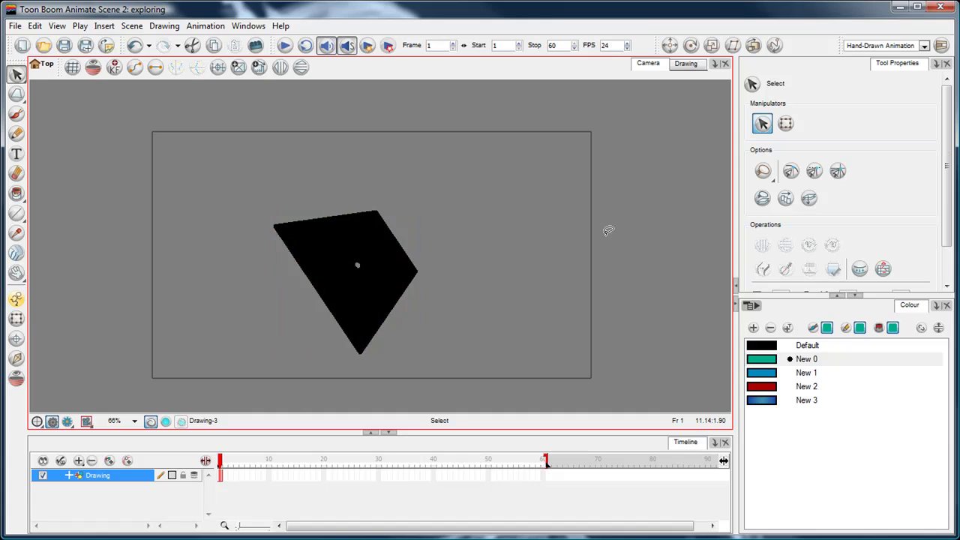
Select the whole rotated black shape and delete it
mouse_move(180, 162)
left_mouse_down()
mouse_move(428, 253)
mouse_move(637, 204)
left_mouse_up()
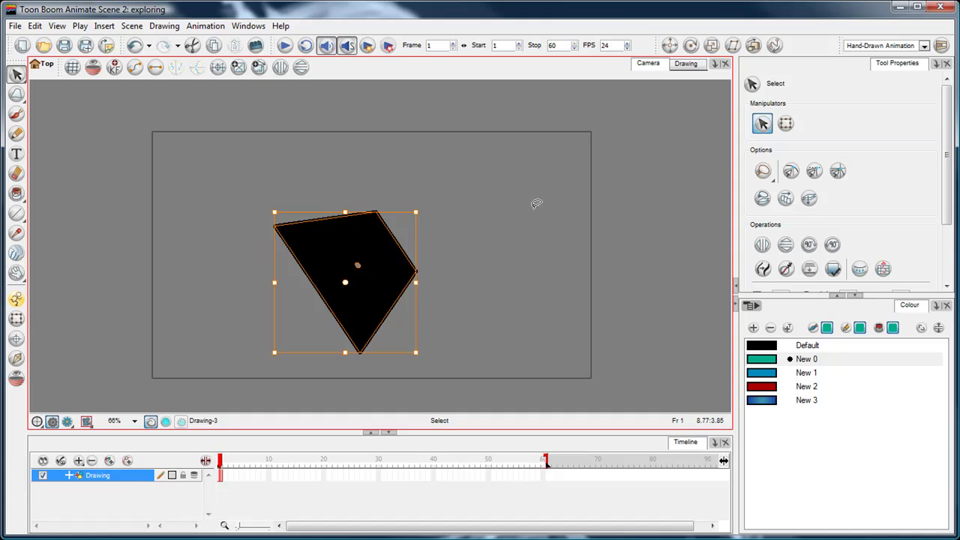
left_click(488, 214)
left_click_drag(499, 212, 241, 363)
key("Delete")
Activate the Edit Gradient/Texture tool and pick the New 0 colour
left_click(16, 94)
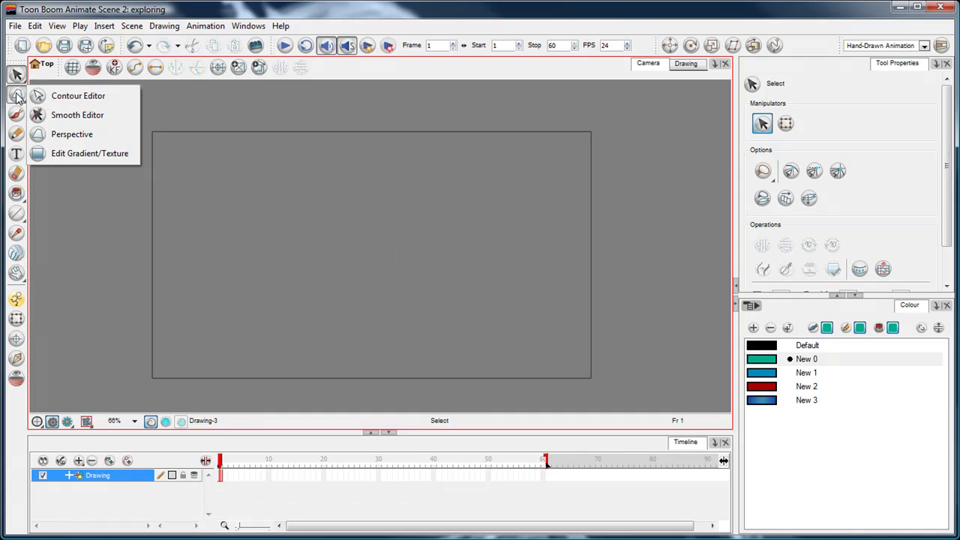
left_click(62, 154)
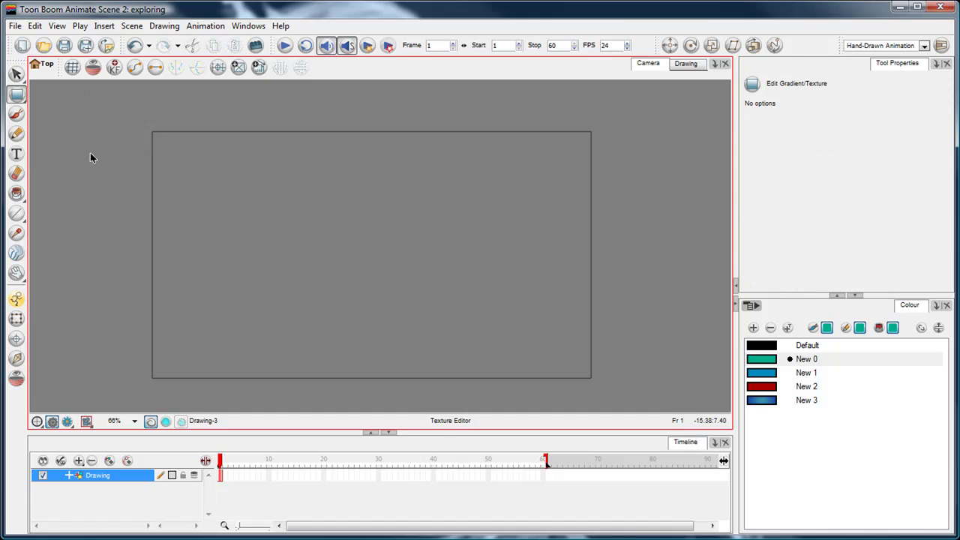
left_click(16, 95)
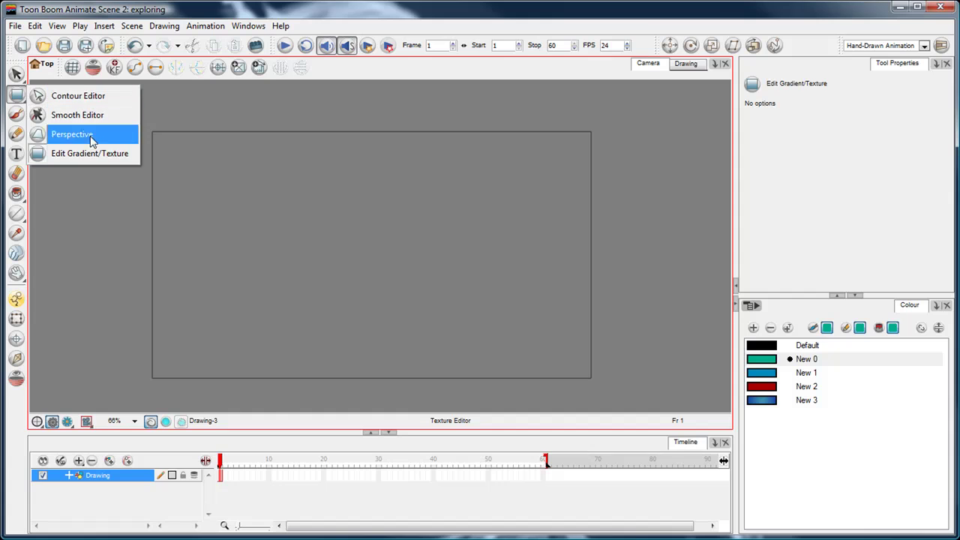
left_click(46, 157)
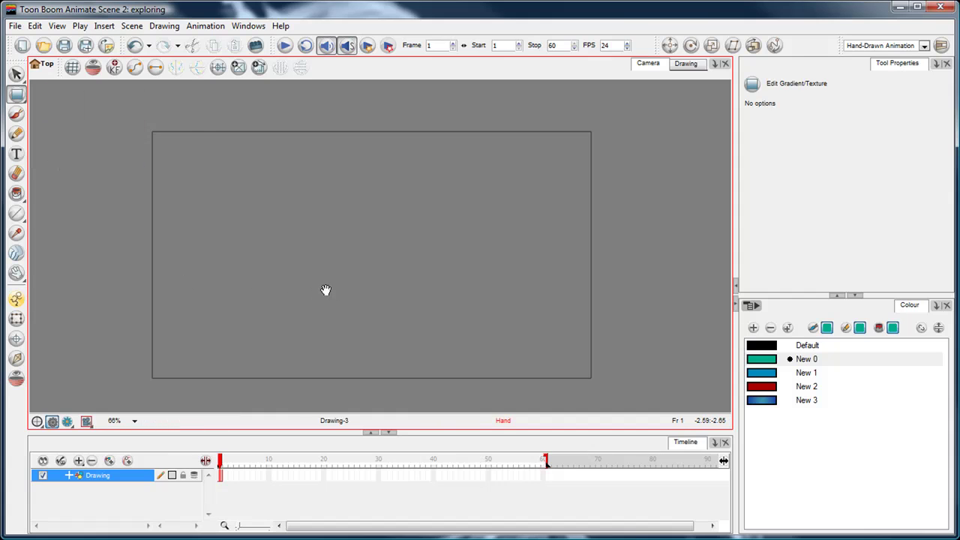
left_click_drag(328, 289, 328, 274)
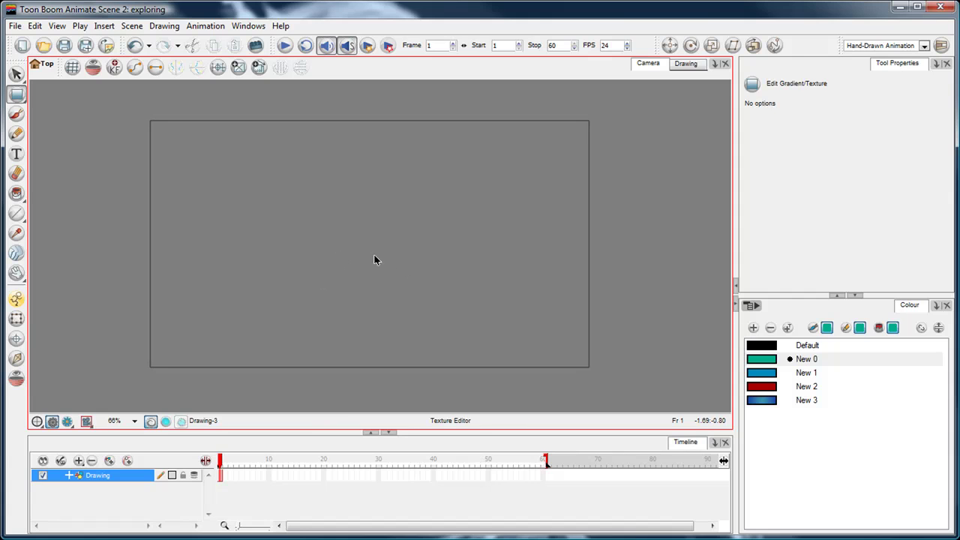
left_click(750, 363)
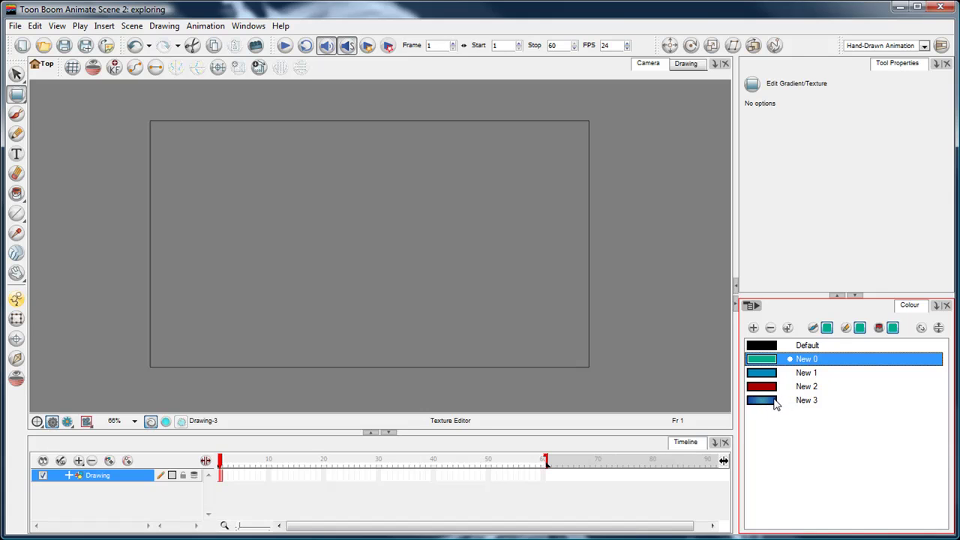
Draw a New 3 blue-gradient rectangle larger than the camera frame, then zoom out
left_click(767, 402)
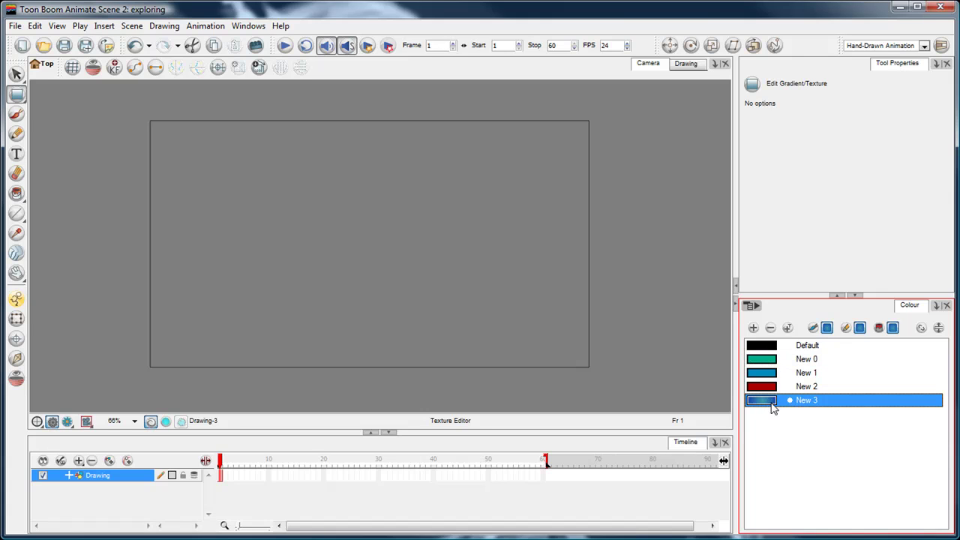
left_click(292, 218)
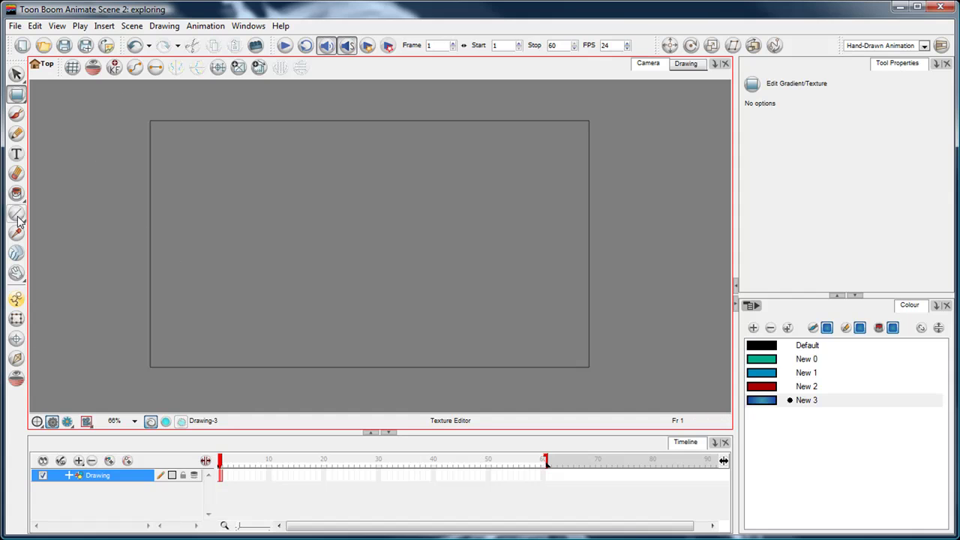
left_click_drag(17, 213, 47, 233)
left_click_drag(124, 106, 617, 384)
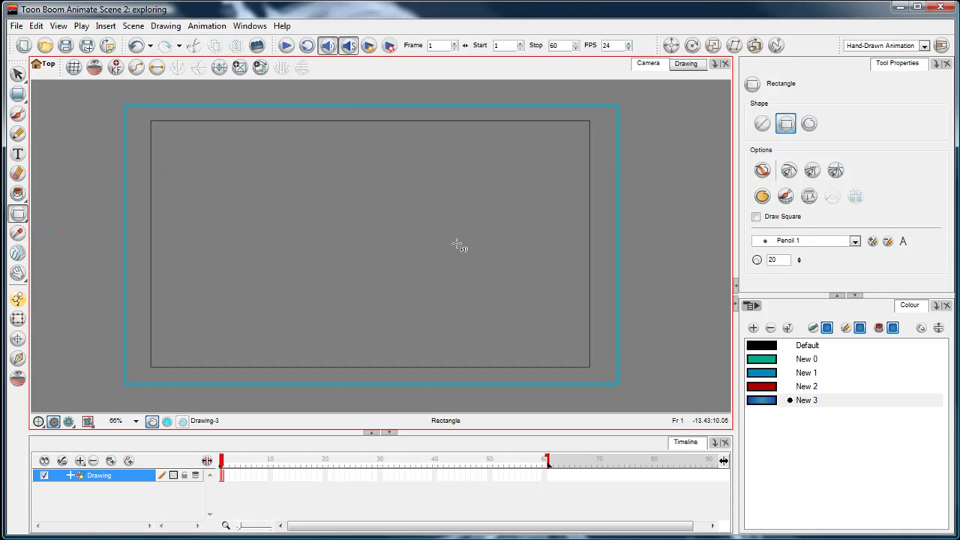
key("2")
key("2")
key("2")
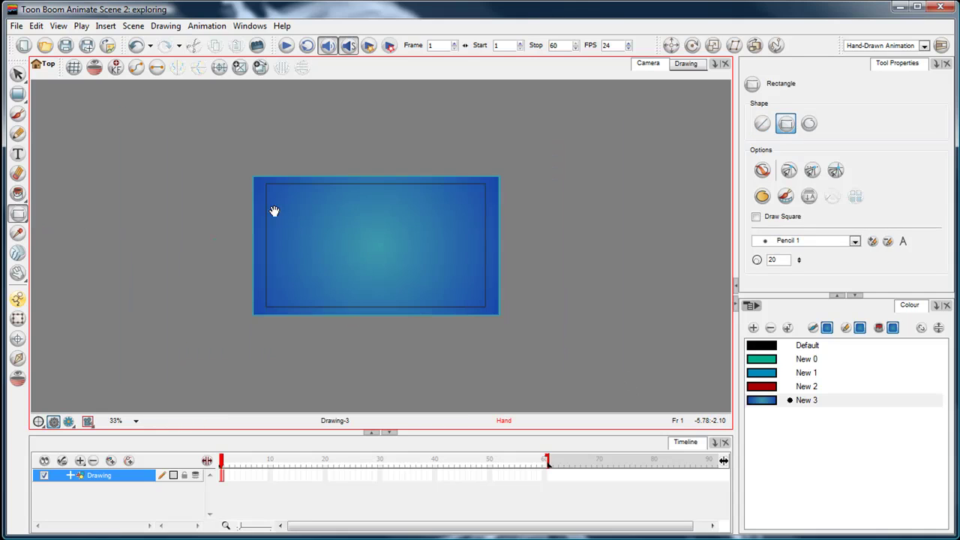
left_click(18, 94)
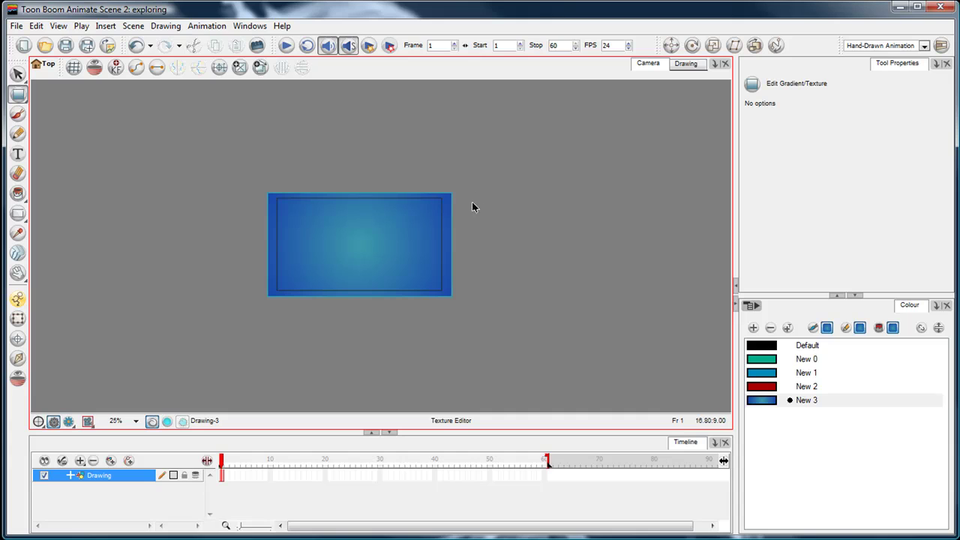
Move, shrink, stretch and rotate the radial gradient into a narrow diagonal ellipse
left_click(372, 247)
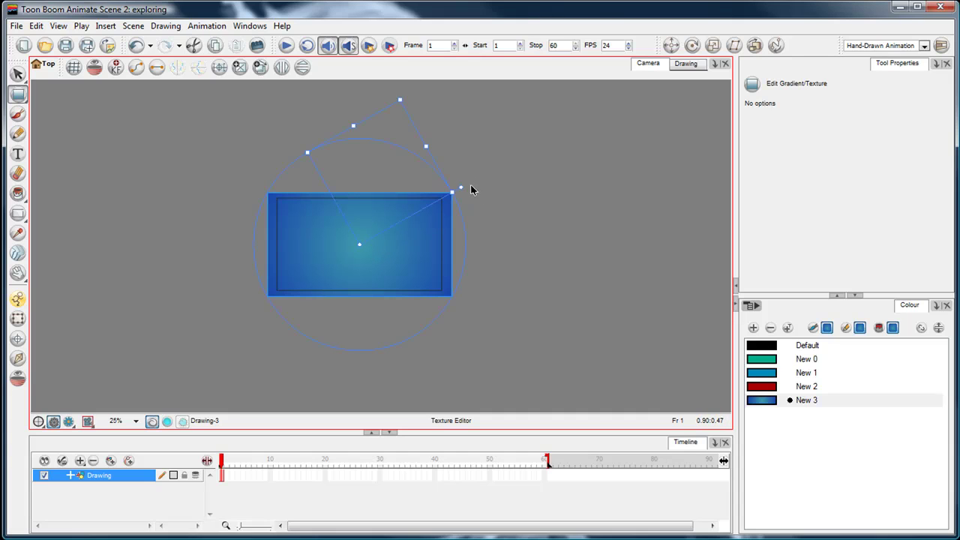
left_click_drag(457, 186, 488, 242)
mouse_move(356, 247)
left_mouse_down()
mouse_move(304, 264)
mouse_move(430, 218)
mouse_move(434, 269)
mouse_move(360, 261)
left_mouse_up()
left_click_drag(461, 159, 465, 266)
left_click_drag(355, 236, 426, 241)
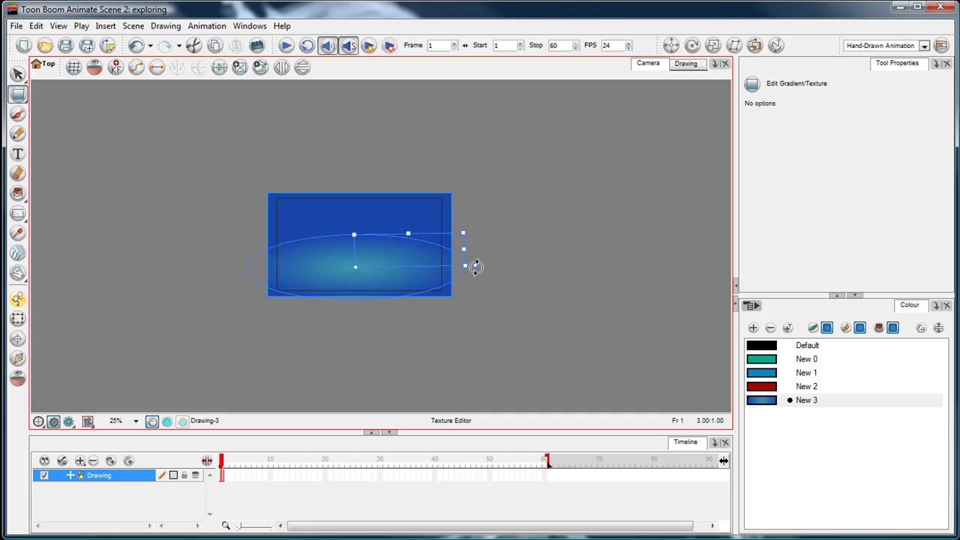
left_click_drag(476, 267, 420, 178)
left_click(428, 180)
Switch to contour point editing, zoom to 50% and centre the rectangle in view
left_click(22, 100)
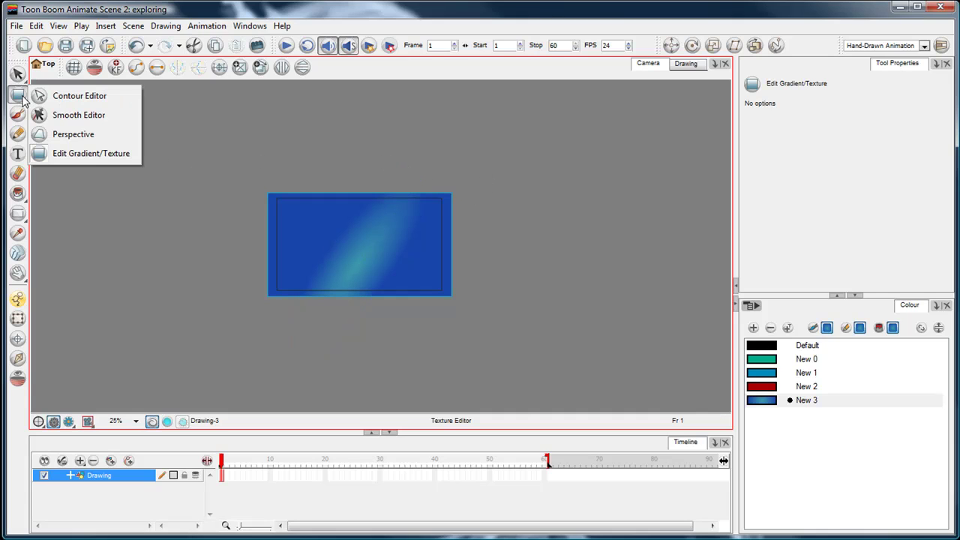
left_click(75, 96)
mouse_move(456, 171)
left_mouse_down()
mouse_move(306, 300)
mouse_move(494, 182)
left_mouse_up()
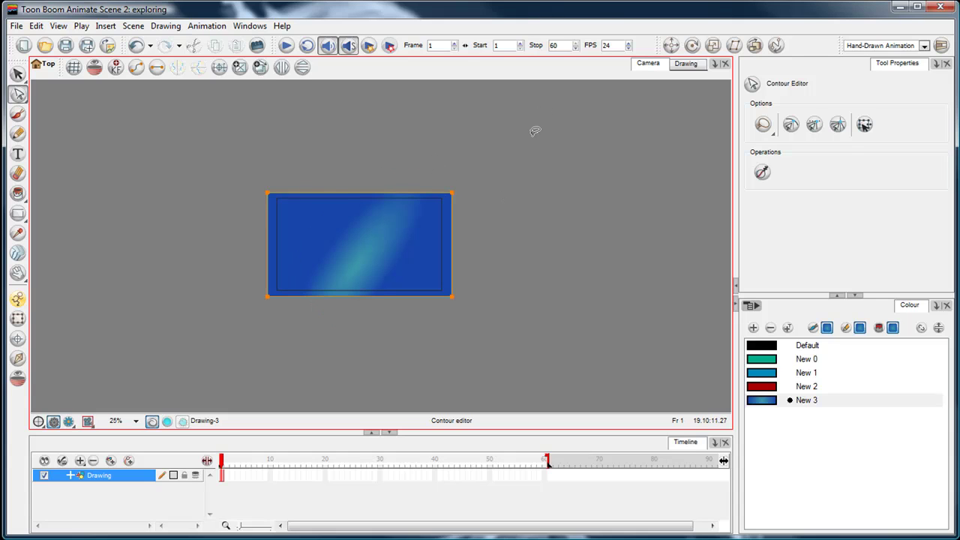
left_click(19, 75)
mouse_move(18, 94)
left_mouse_down()
mouse_move(56, 141)
mouse_move(62, 123)
left_mouse_up()
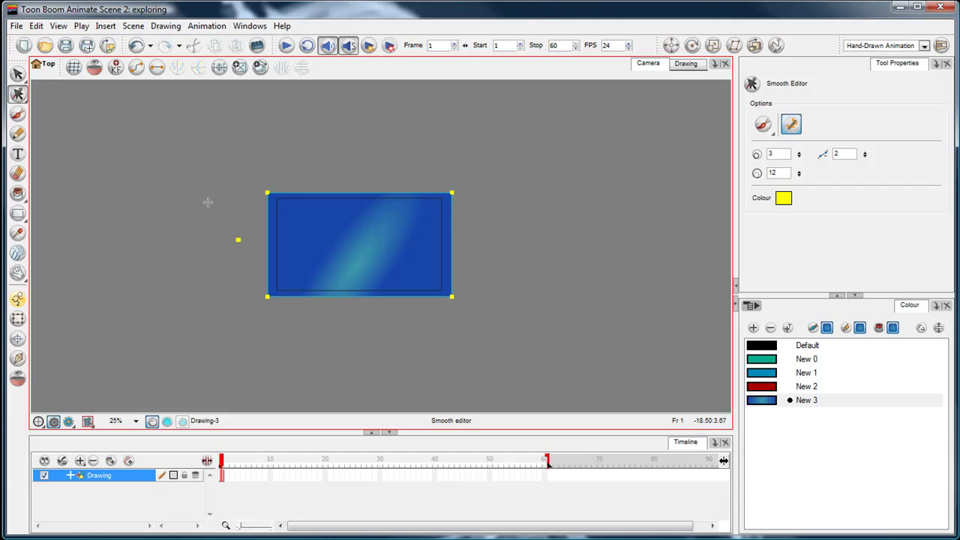
key("2")
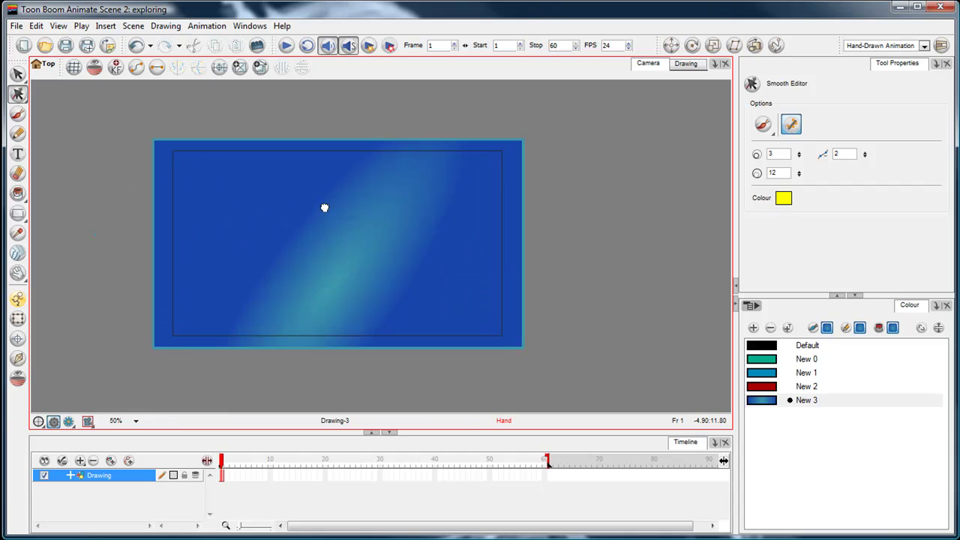
left_click_drag(325, 208, 385, 222)
left_click(17, 74)
left_click_drag(18, 94, 54, 99)
left_click(285, 210)
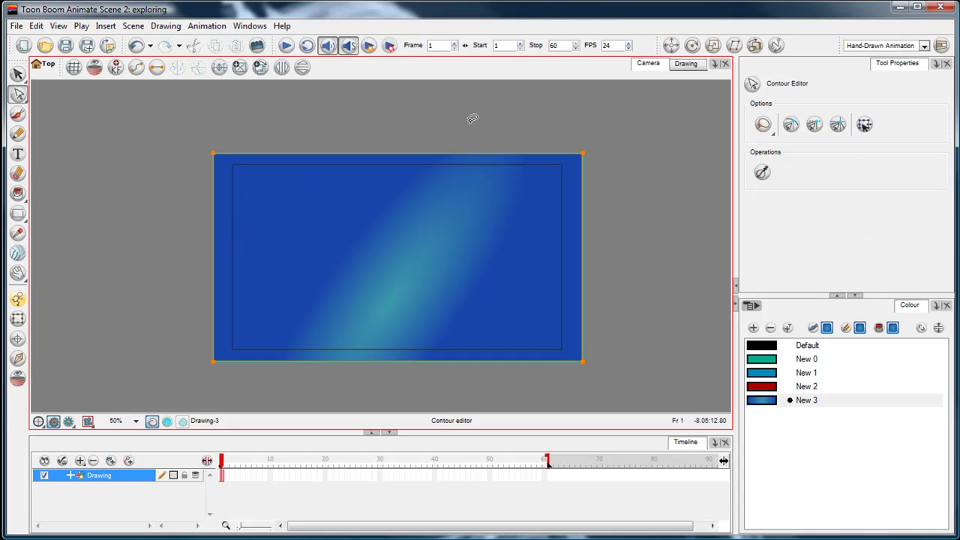
Delete the top-right corner point to leave a triangle, then delete the triangle
mouse_move(632, 123)
left_mouse_down()
mouse_move(529, 337)
mouse_move(482, 146)
left_mouse_up()
key("Delete")
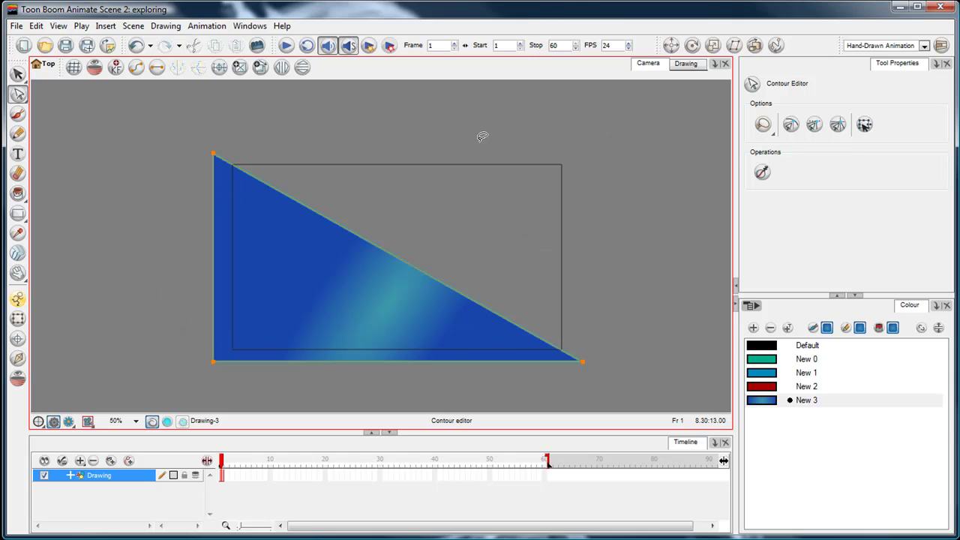
mouse_move(375, 167)
left_mouse_down()
mouse_move(681, 278)
mouse_move(268, 353)
mouse_move(450, 181)
left_mouse_up()
key("Delete")
Select the Brush tool, recentre the view on the camera frame and pan slightly left
left_click(18, 74)
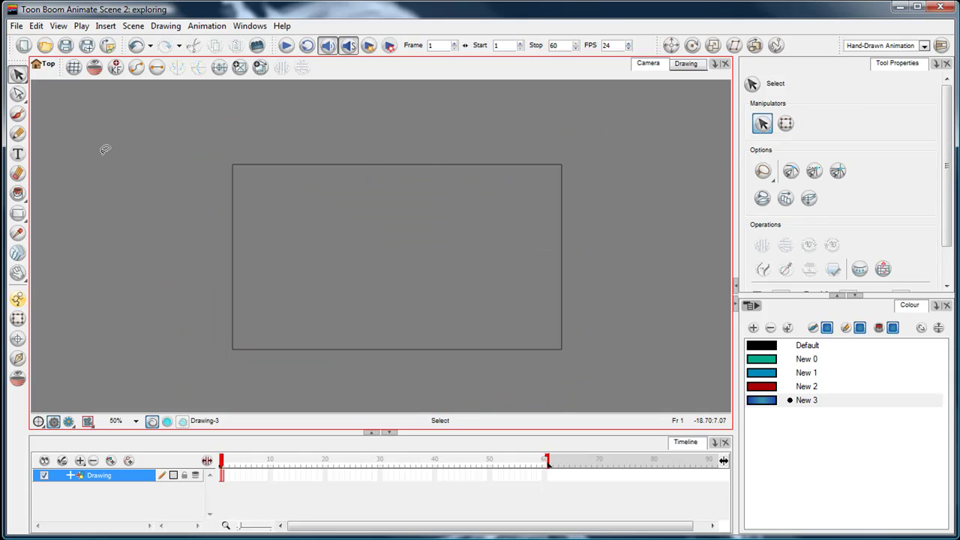
left_click(18, 114)
key("shift+n")
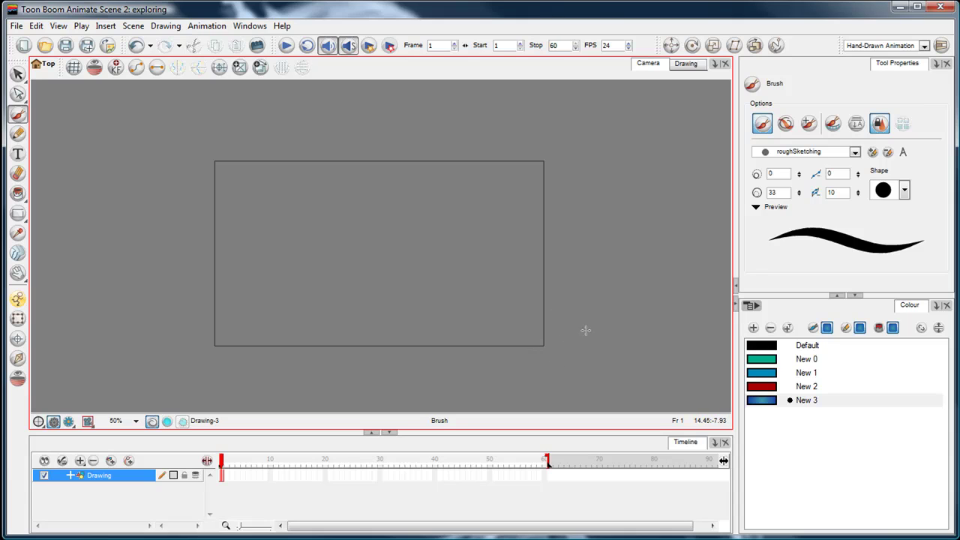
key("space")
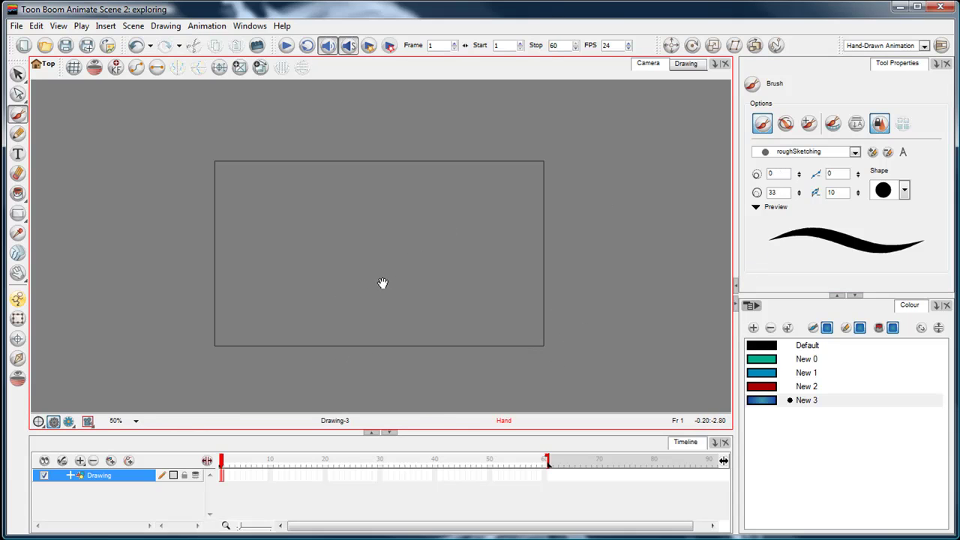
left_click_drag(385, 283, 369, 285)
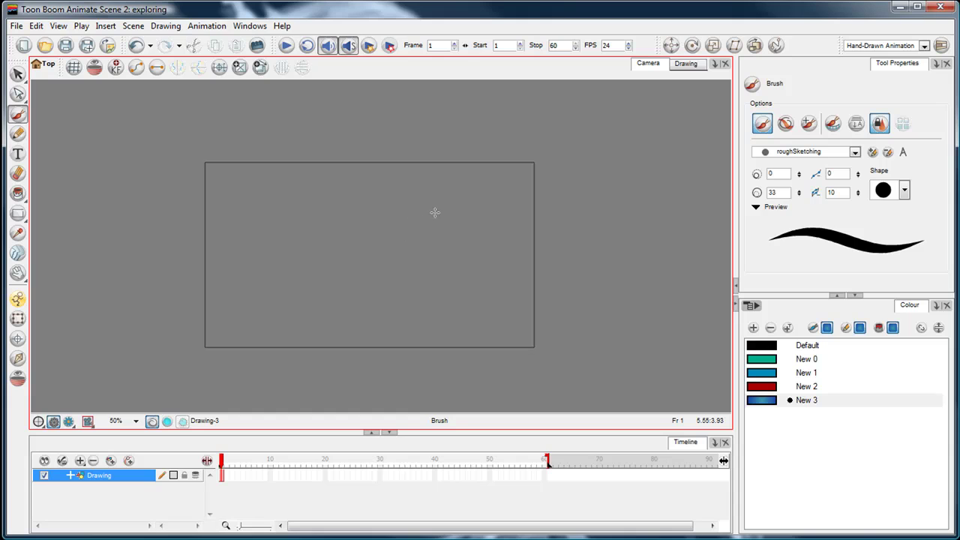